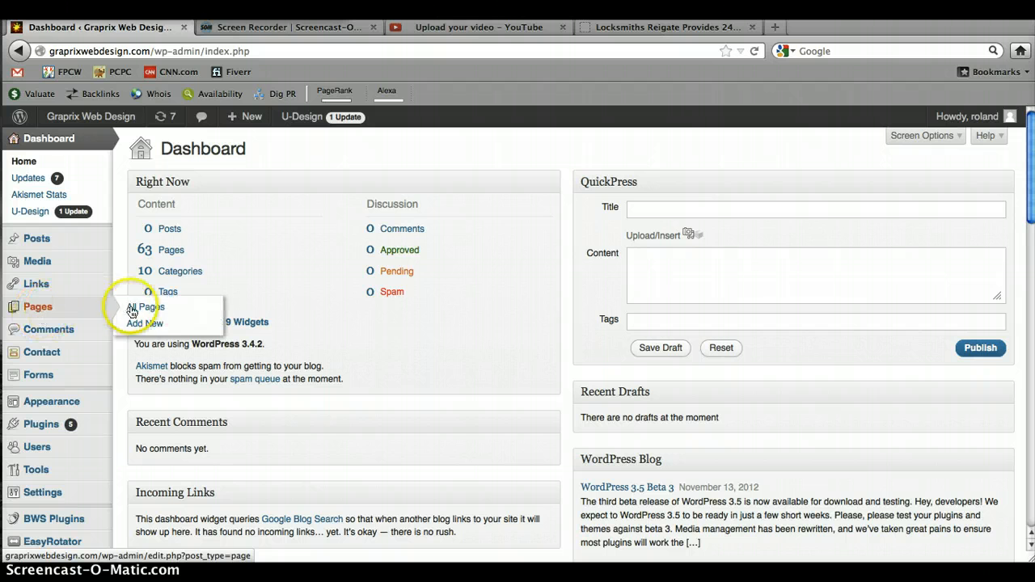
Step: Start a new page and open the existing Testimonial Rotator for editing from the rotator manager
{"action": "left_click", "coordinate": [134, 326]}
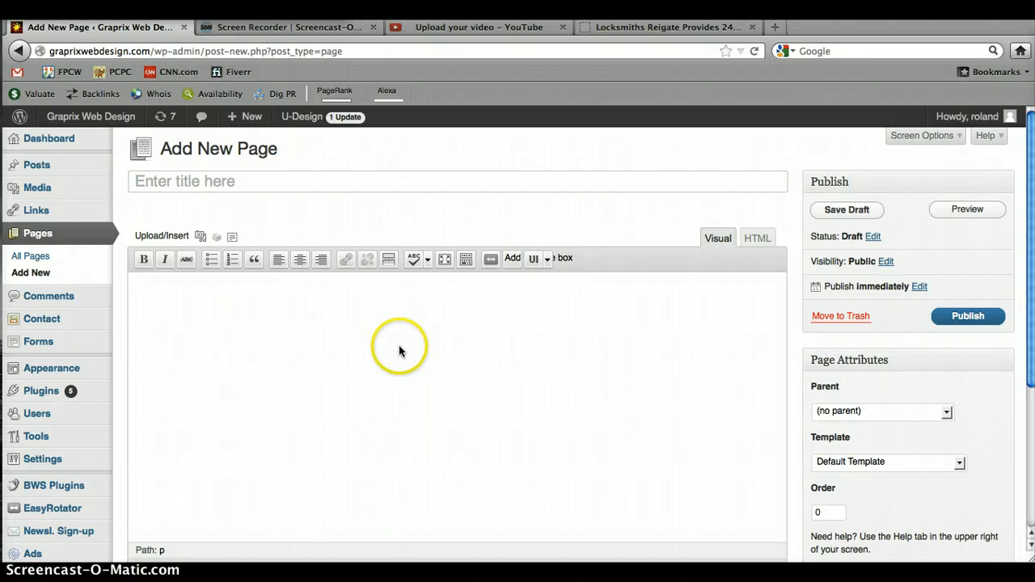
{"action": "left_click", "coordinate": [491, 266]}
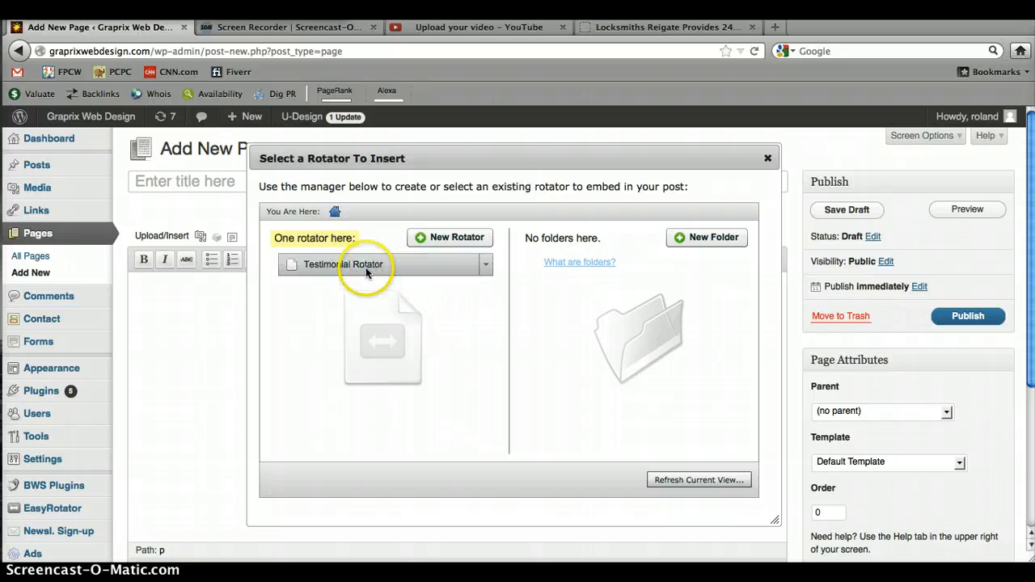
{"action": "left_click", "coordinate": [485, 267]}
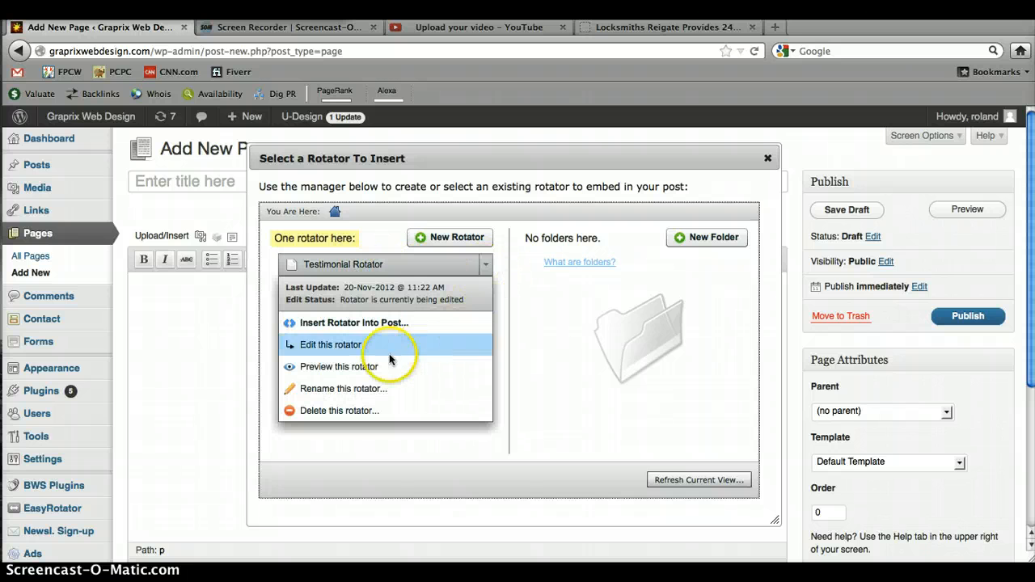
{"action": "left_click", "coordinate": [342, 346]}
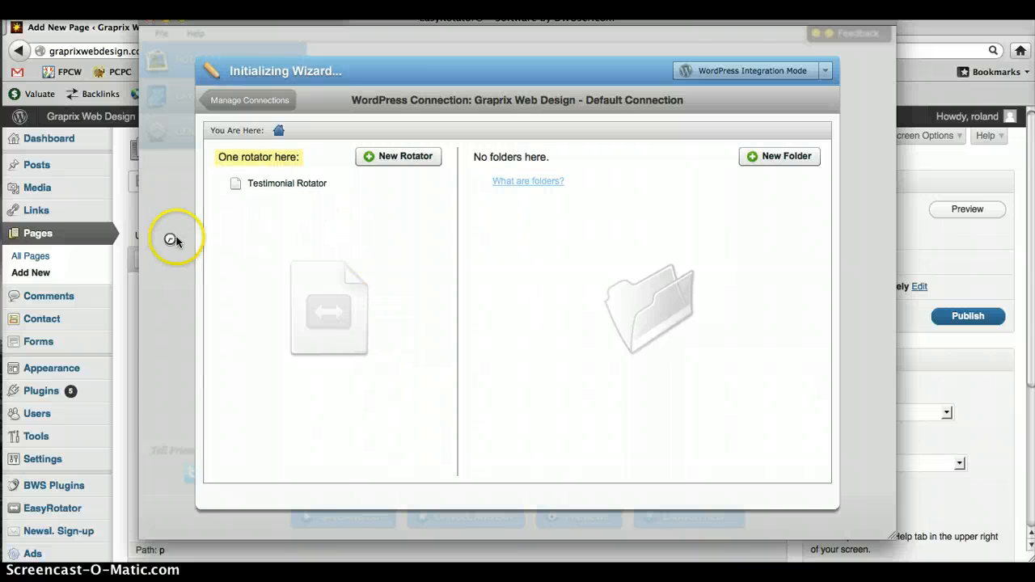
{"action": "left_click", "coordinate": [165, 281]}
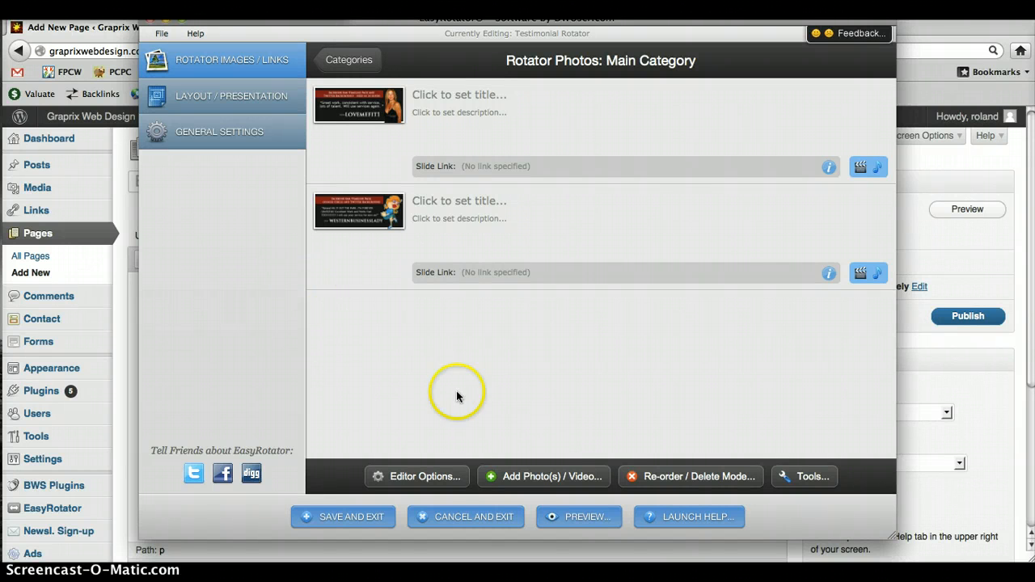
Step: Start adding photos from the computer, view the Documents folder as image source, and cancel the folder selection
{"action": "left_click", "coordinate": [514, 473]}
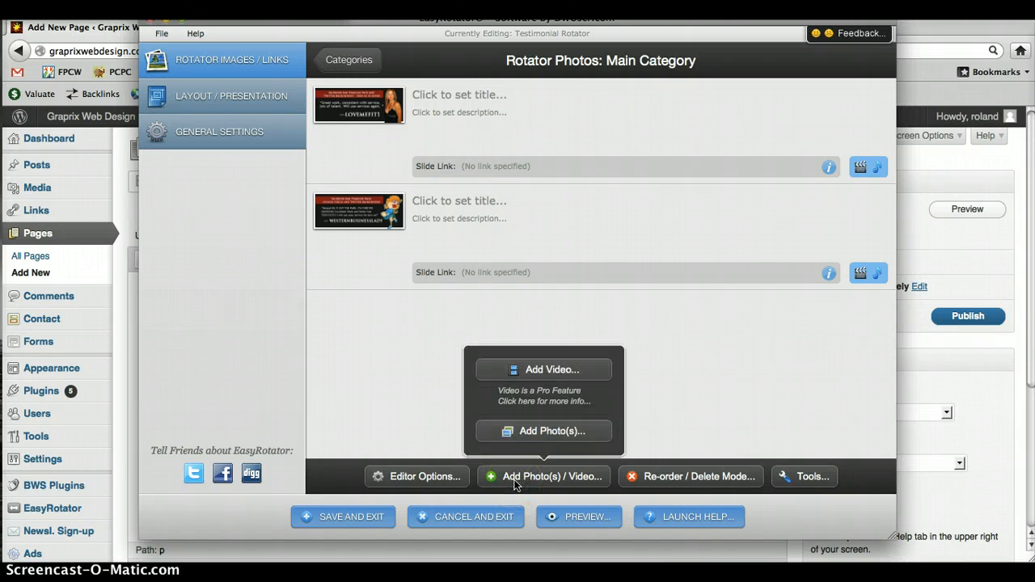
{"action": "left_click", "coordinate": [528, 437]}
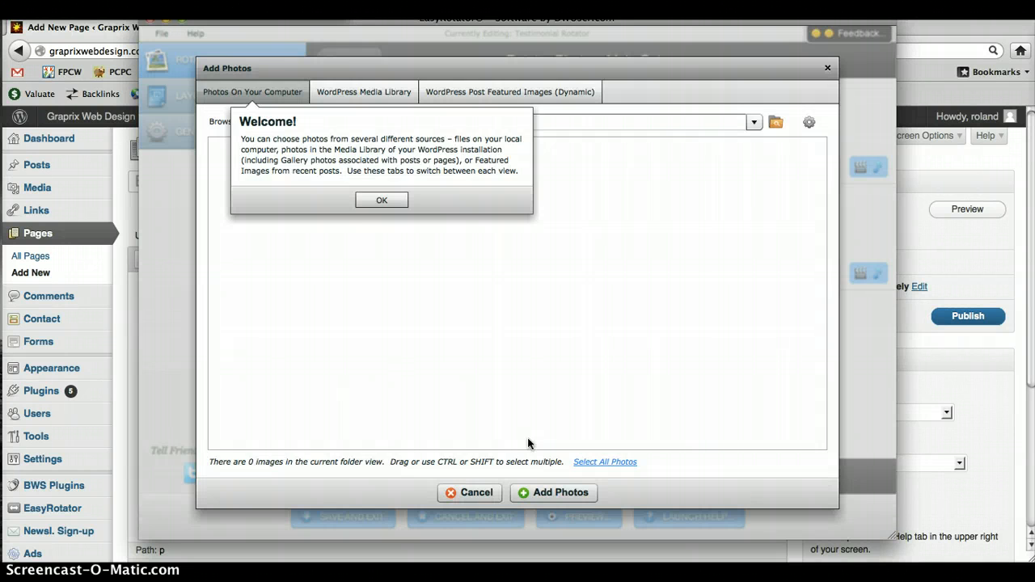
{"action": "left_click", "coordinate": [380, 197]}
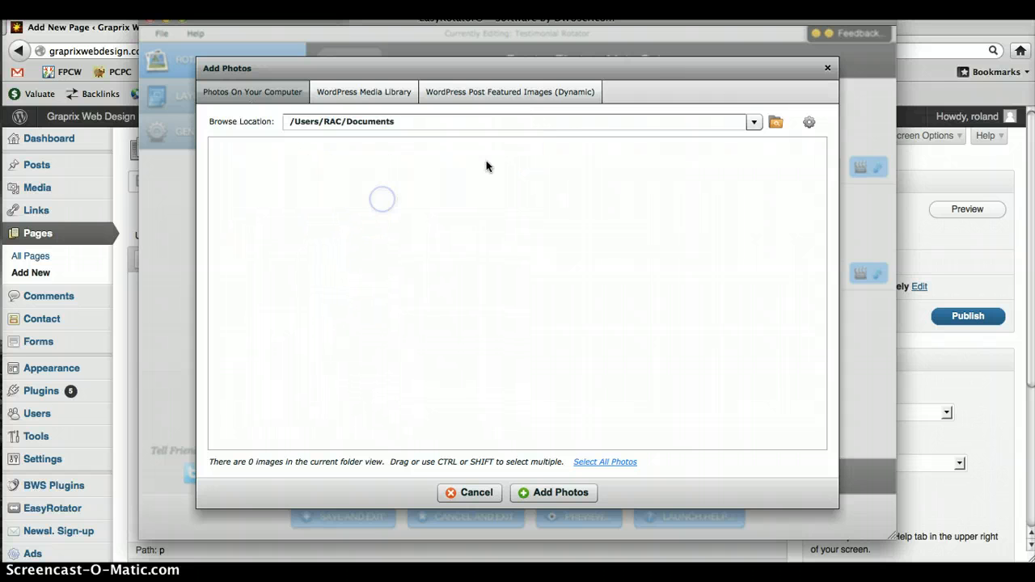
{"action": "left_click", "coordinate": [753, 122]}
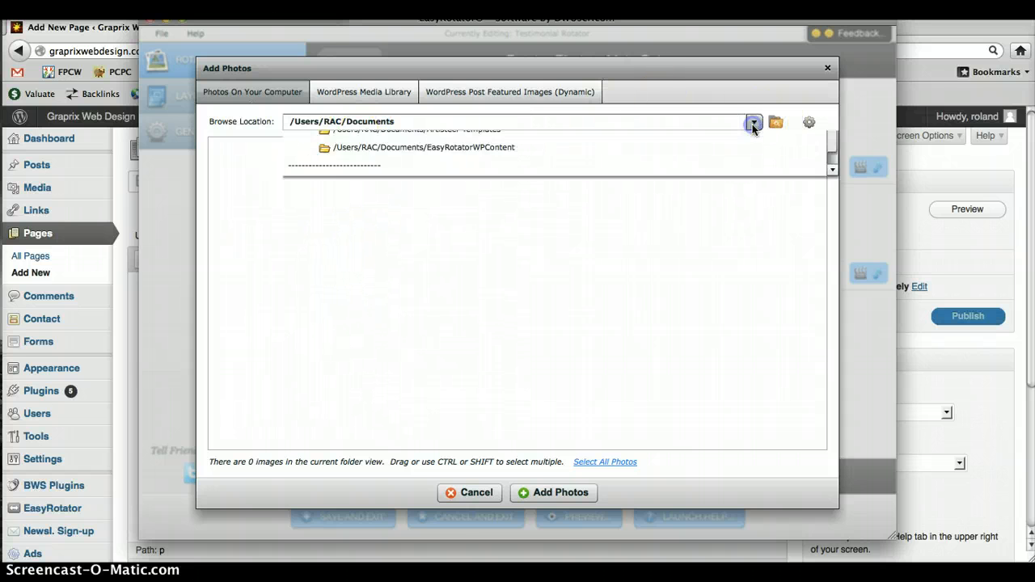
{"action": "left_click", "coordinate": [775, 122]}
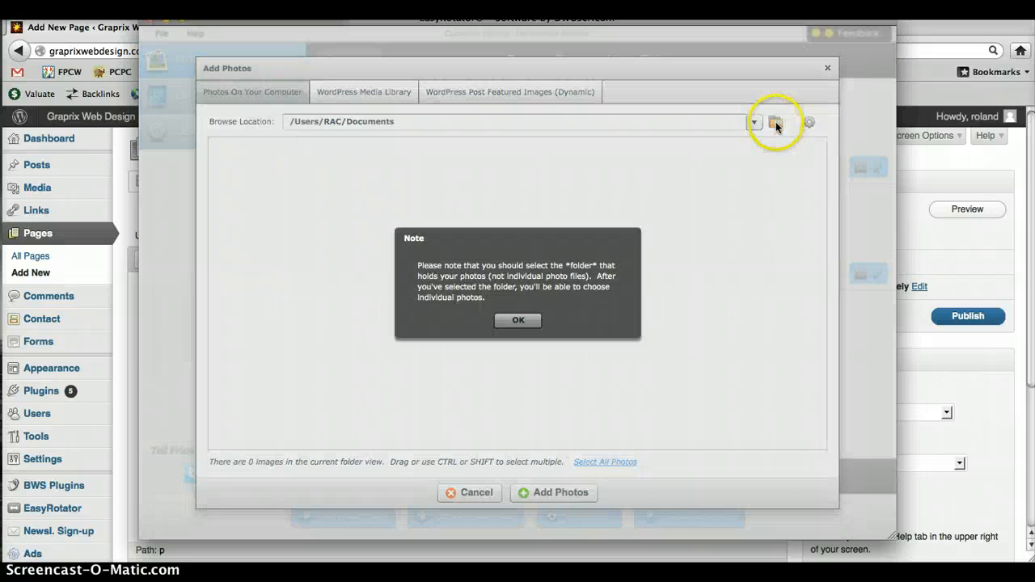
{"action": "left_click", "coordinate": [517, 320]}
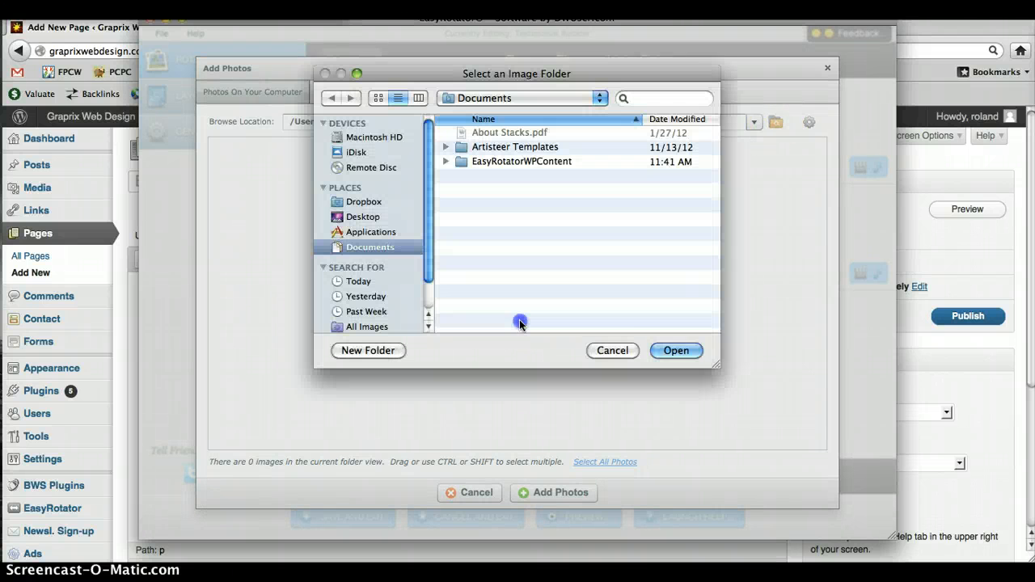
{"action": "left_click", "coordinate": [610, 352]}
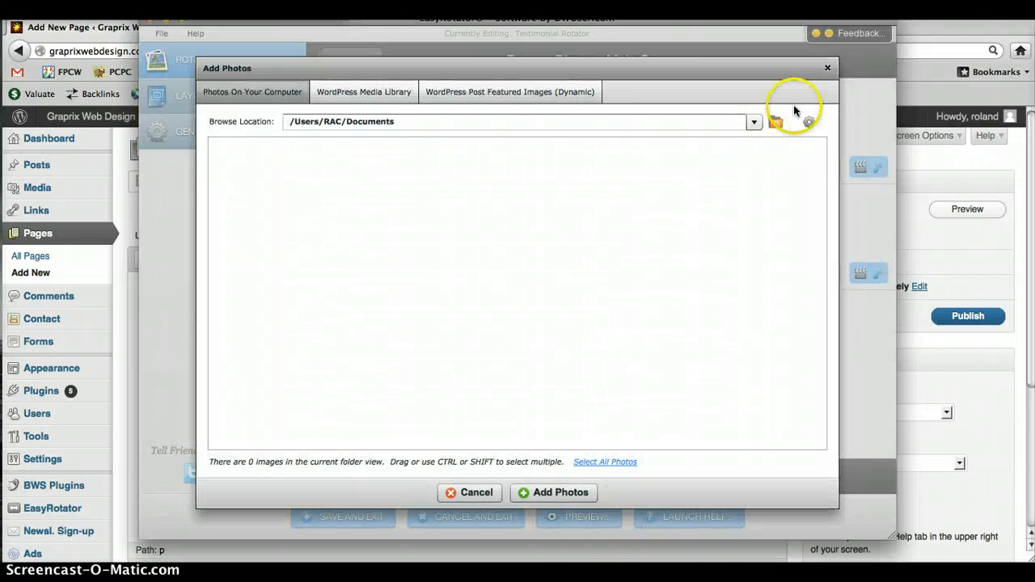
Step: Set the Desktop as the image source folder, and leave the photo selection without adding any photos
{"action": "left_click", "coordinate": [776, 124]}
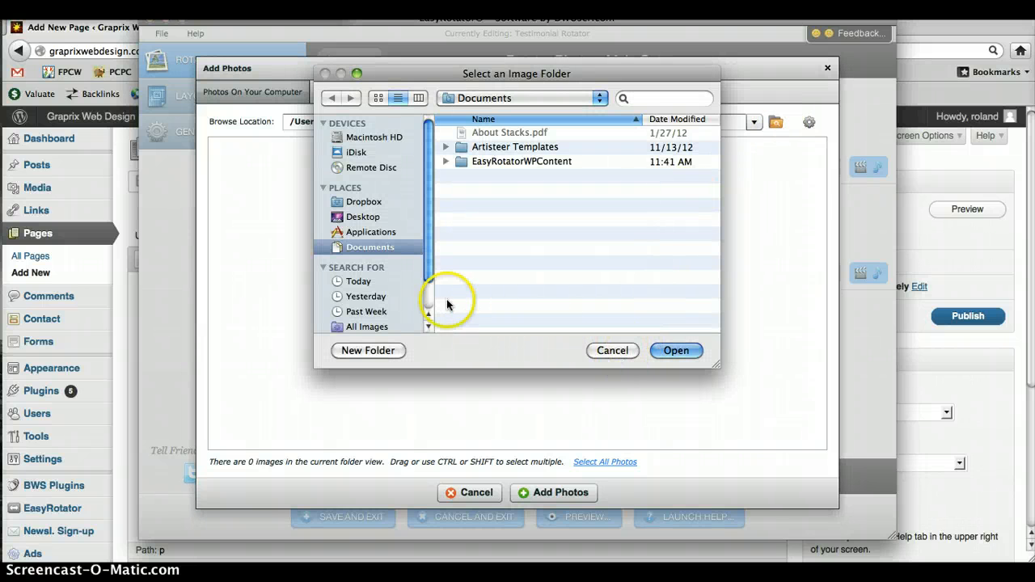
{"action": "left_click", "coordinate": [380, 232]}
{"action": "left_click", "coordinate": [379, 219]}
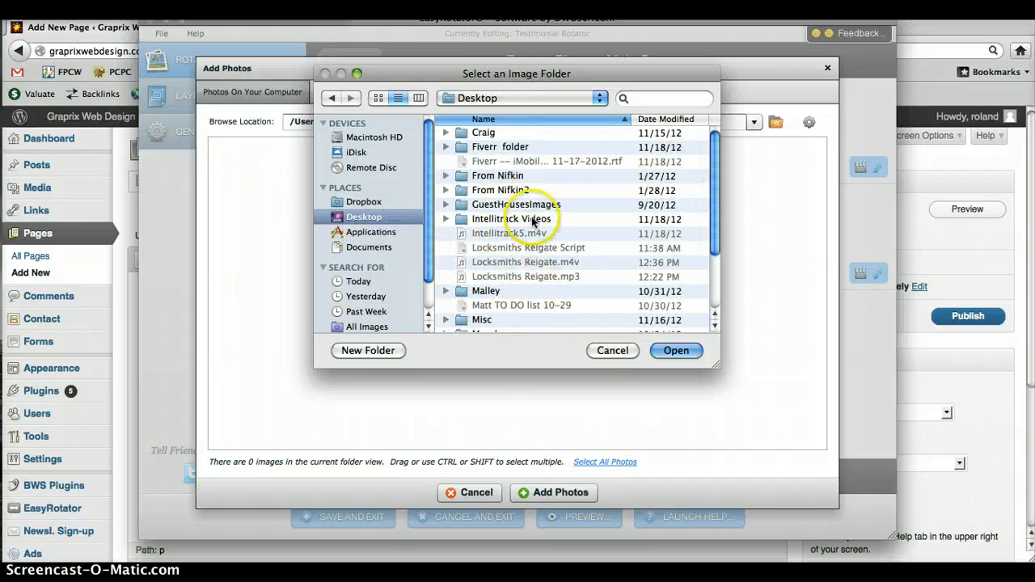
{"action": "left_click", "coordinate": [670, 349]}
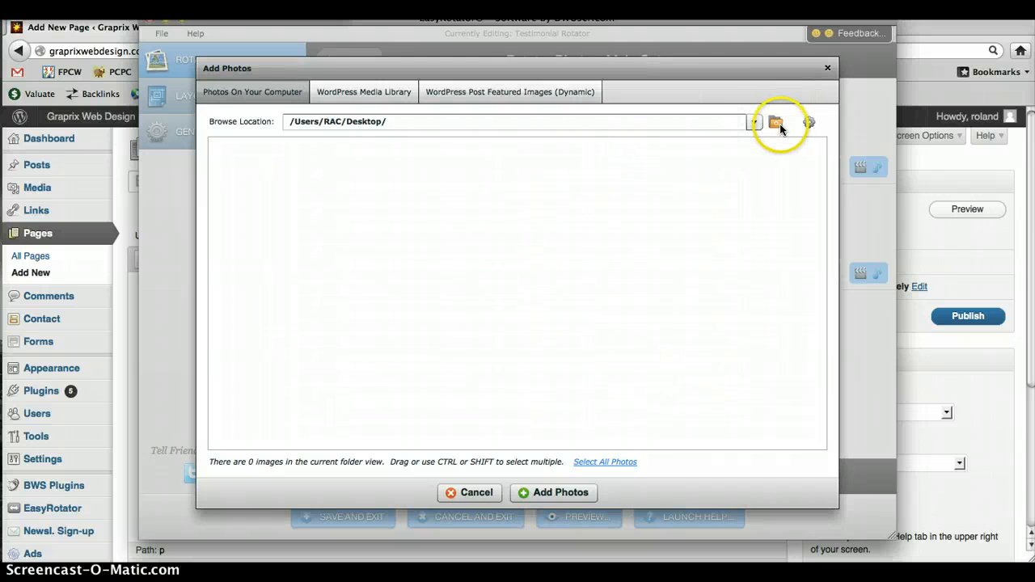
{"action": "left_click", "coordinate": [775, 122]}
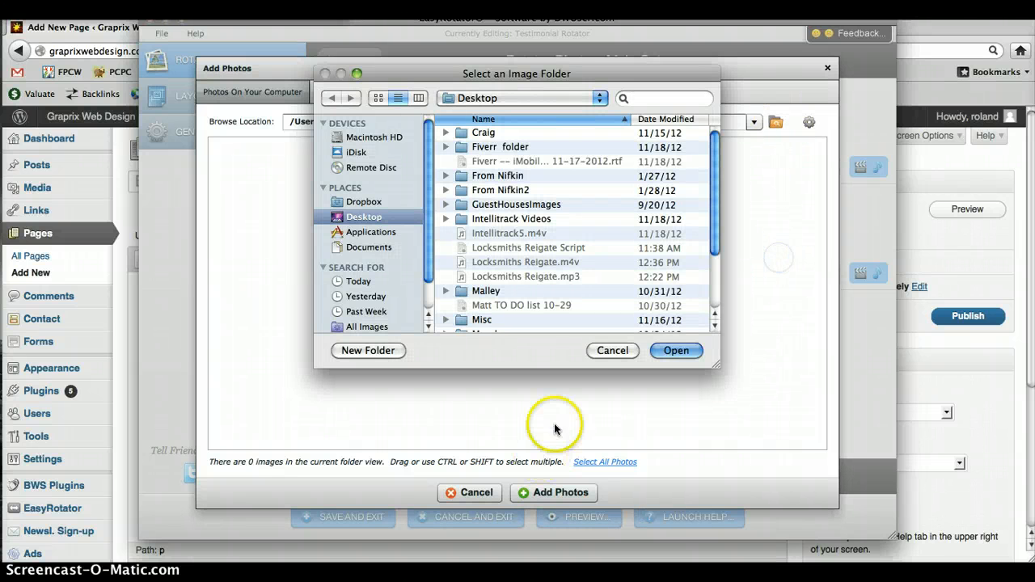
{"action": "left_click", "coordinate": [605, 351]}
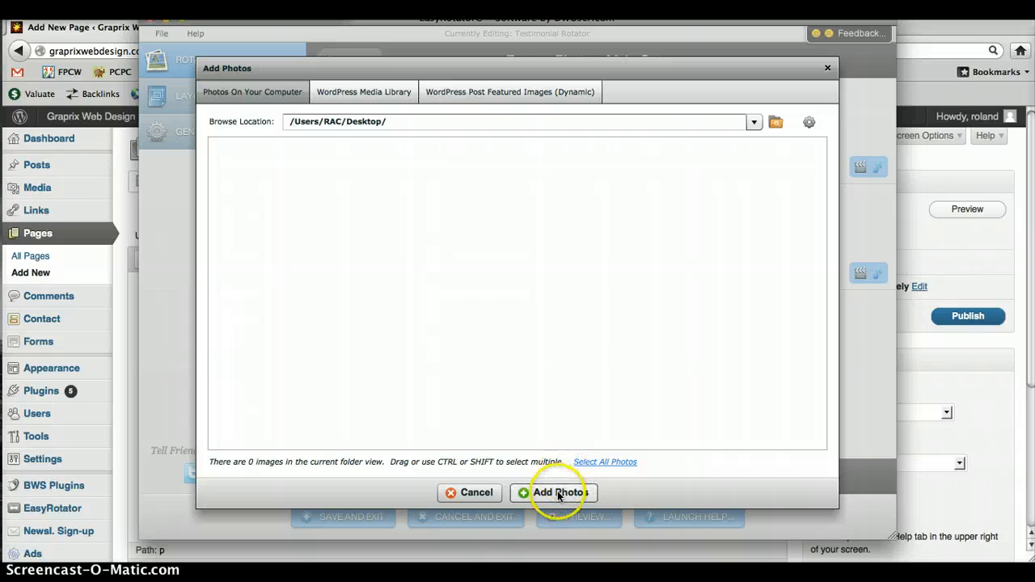
{"action": "left_click", "coordinate": [473, 493]}
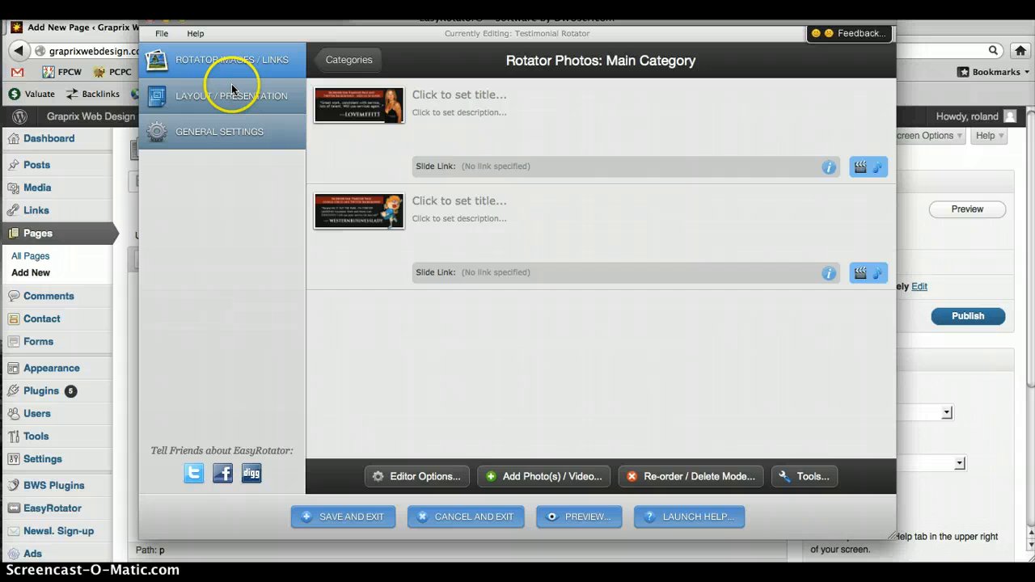
Step: Examine the rotator's general, autoplay and audio settings, including the randomize option and the autoplay delay
{"action": "left_click", "coordinate": [228, 131]}
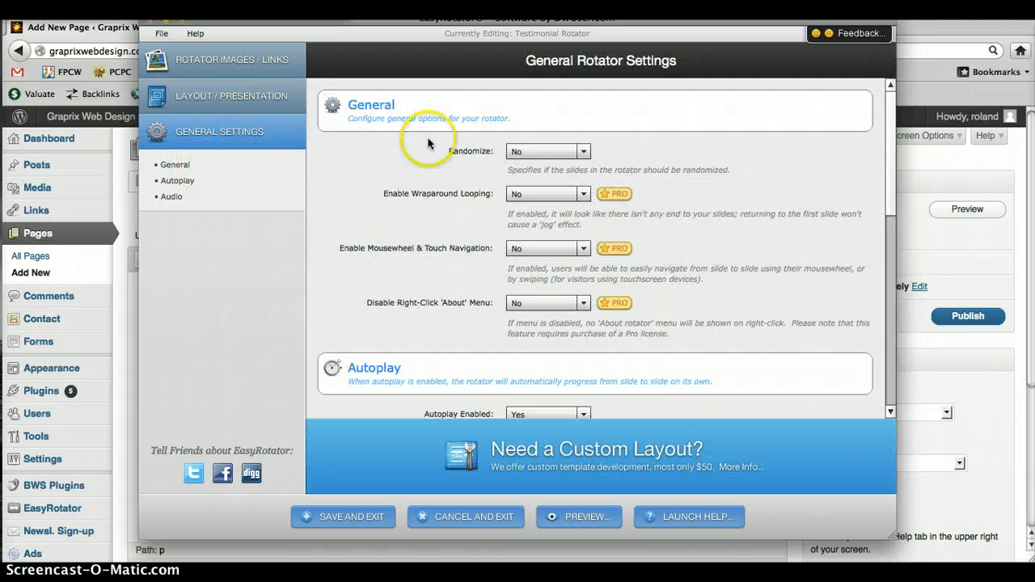
{"action": "left_click", "coordinate": [586, 151]}
{"action": "left_click", "coordinate": [584, 152]}
{"action": "left_click", "coordinate": [181, 176]}
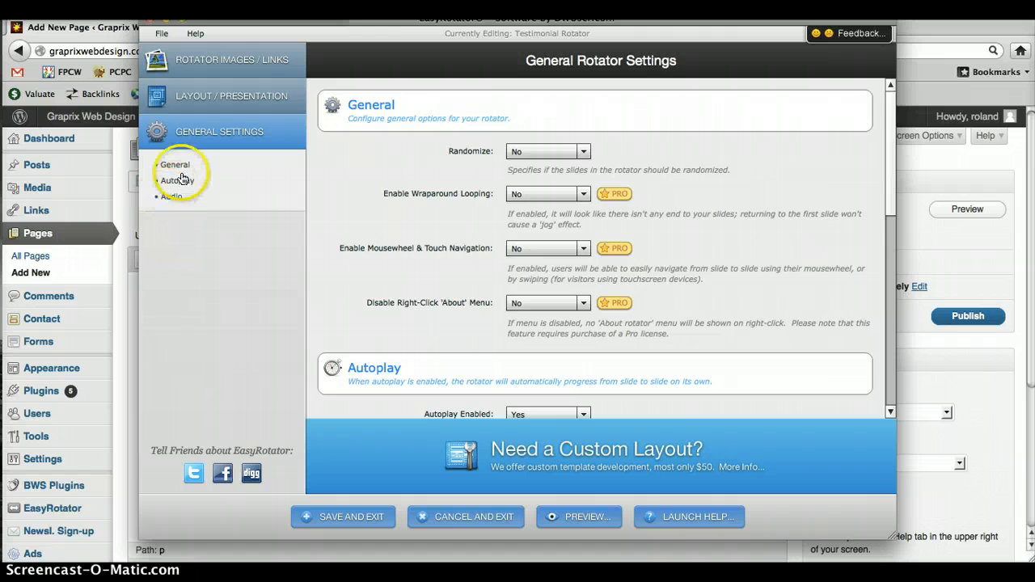
{"action": "left_click", "coordinate": [576, 148]}
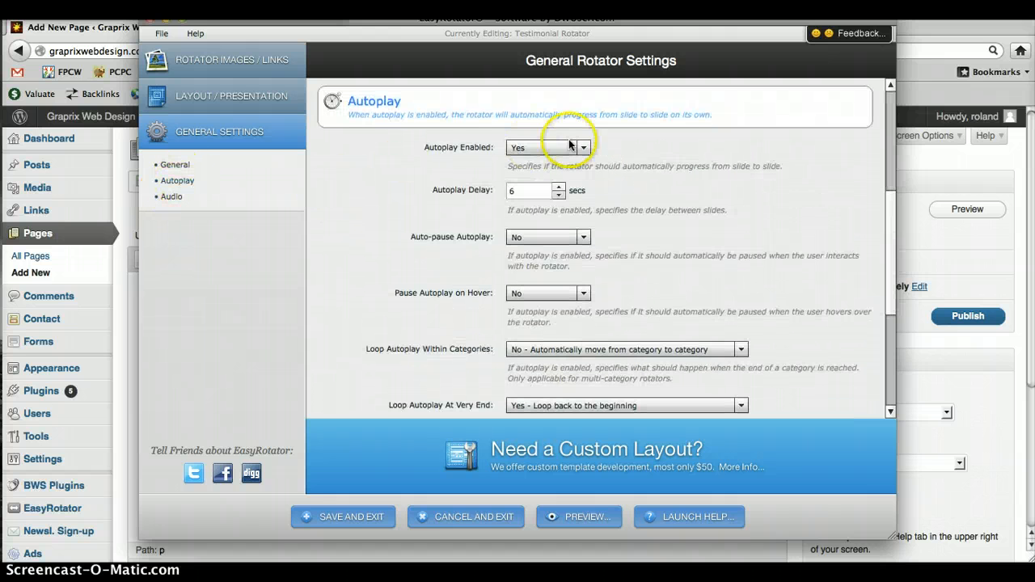
{"action": "left_click", "coordinate": [516, 193]}
{"action": "left_click", "coordinate": [215, 212]}
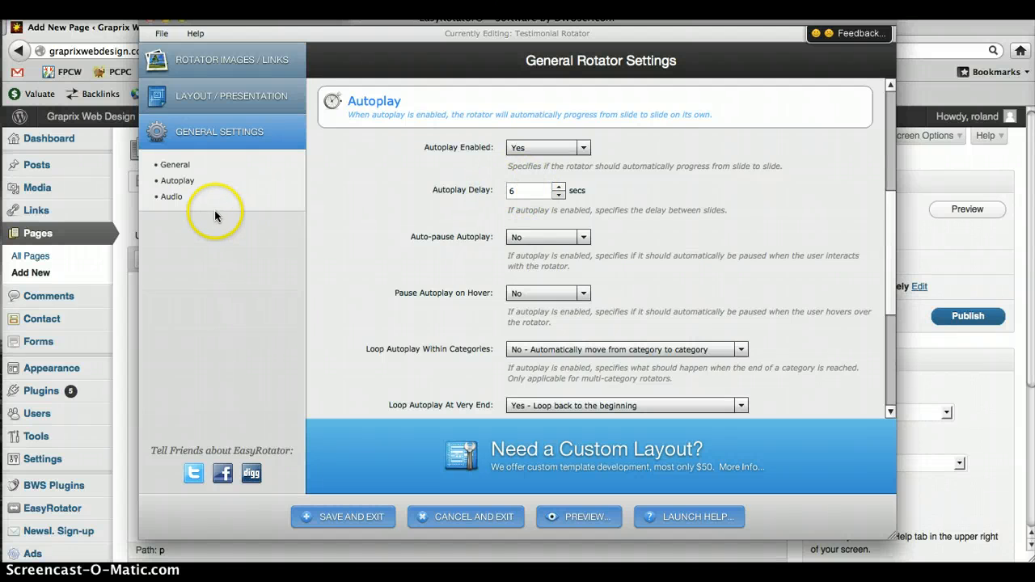
{"action": "left_click", "coordinate": [171, 196]}
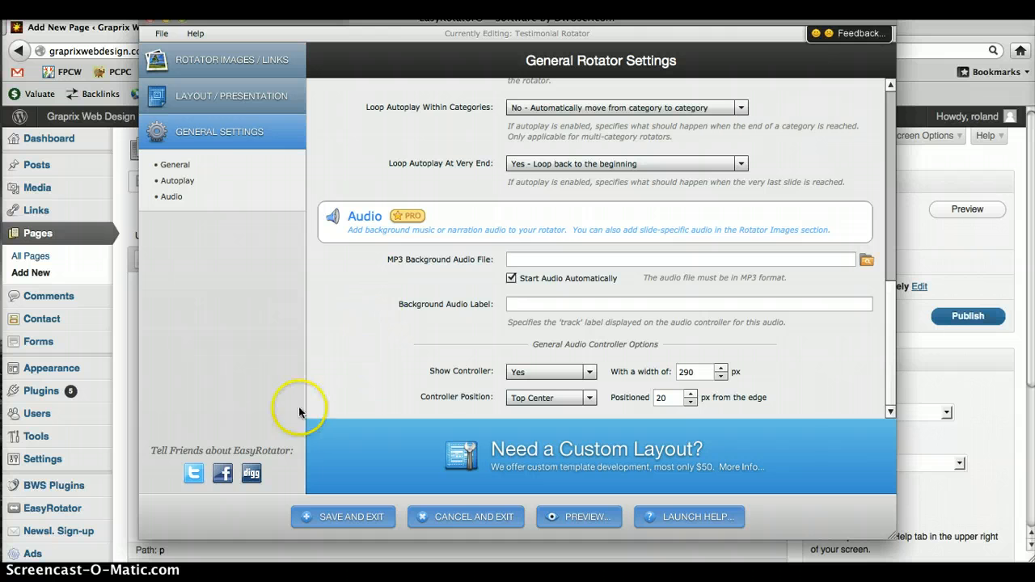
Step: Check the editor options for the rotator images, and save the rotator and return to the rotator manager
{"action": "left_click", "coordinate": [238, 63]}
{"action": "left_click", "coordinate": [369, 475]}
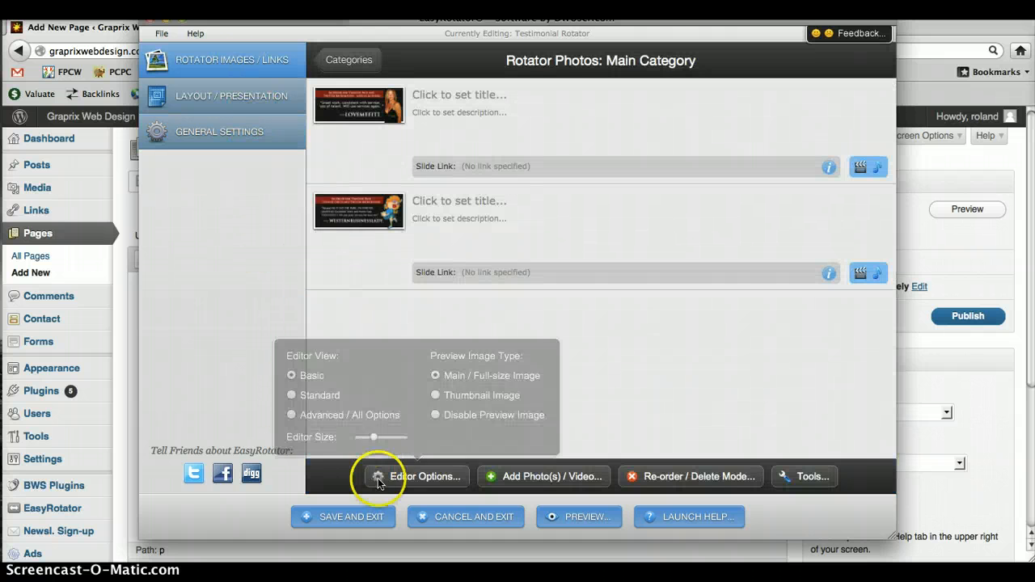
{"action": "left_click", "coordinate": [344, 519]}
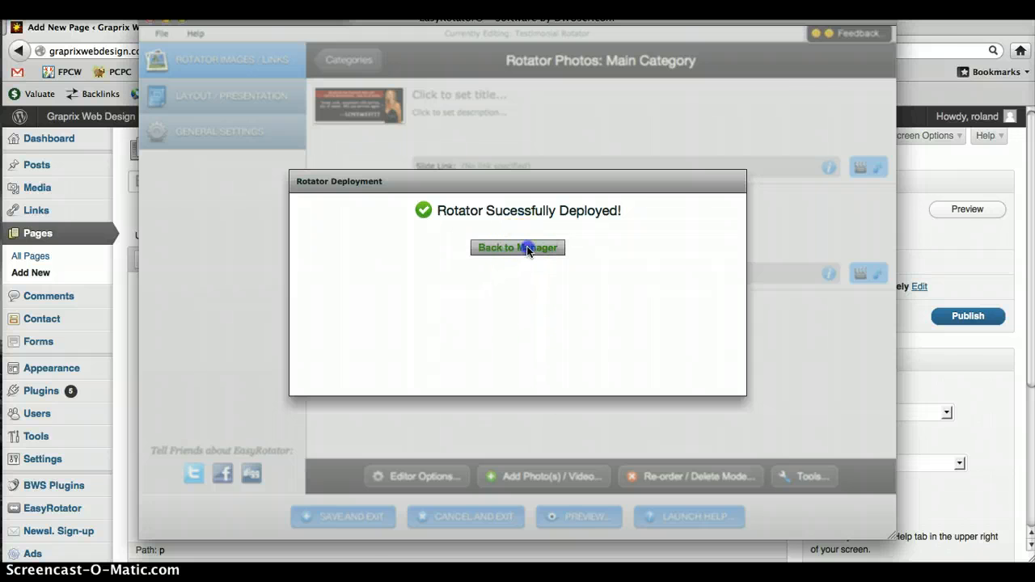
{"action": "left_click", "coordinate": [527, 246]}
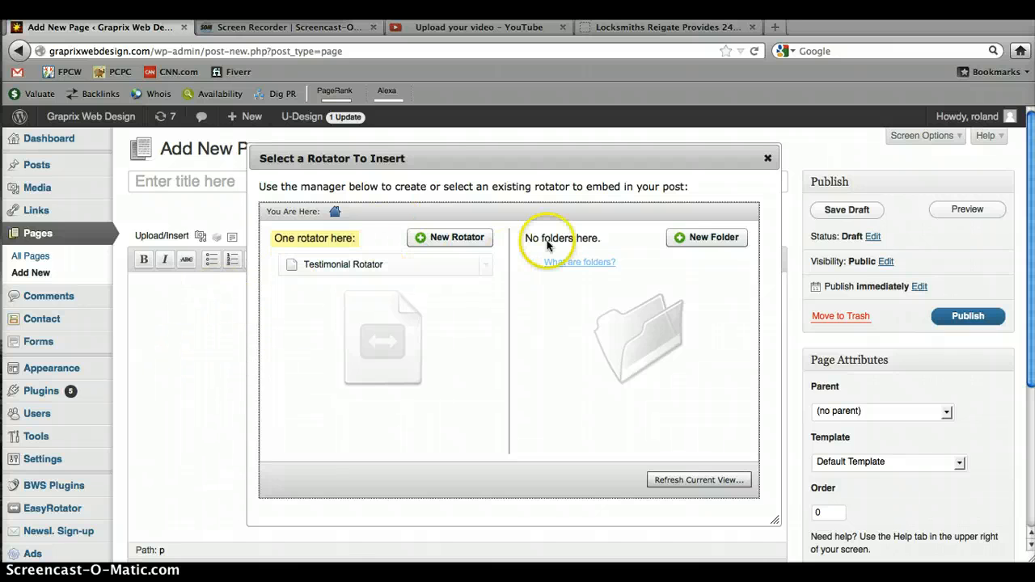
Step: Insert the Testimonial Rotator into the new page with Center alignment
{"action": "mouse_move", "coordinate": [483, 272]}
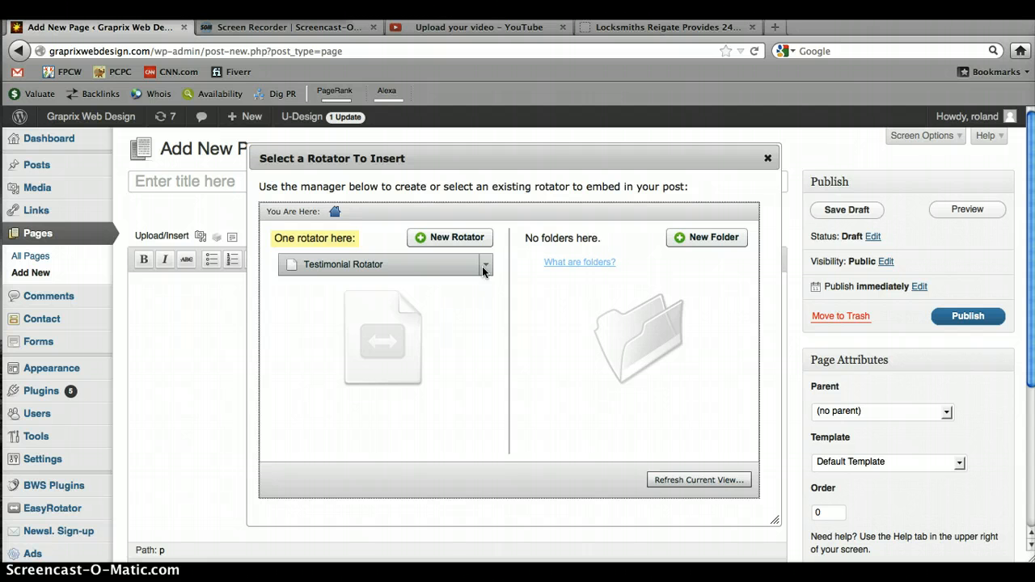
{"action": "left_click", "coordinate": [484, 265]}
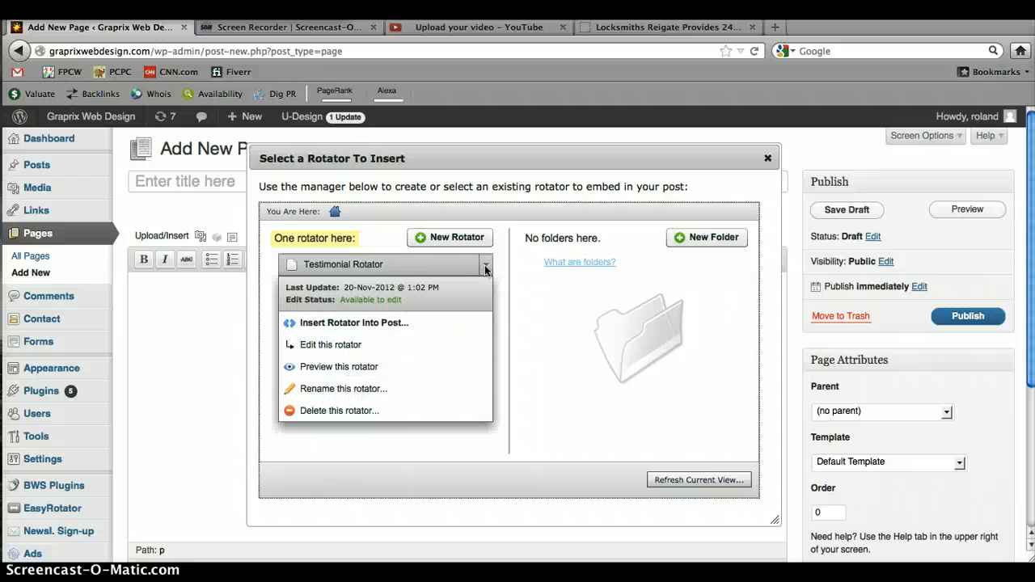
{"action": "left_click", "coordinate": [436, 328]}
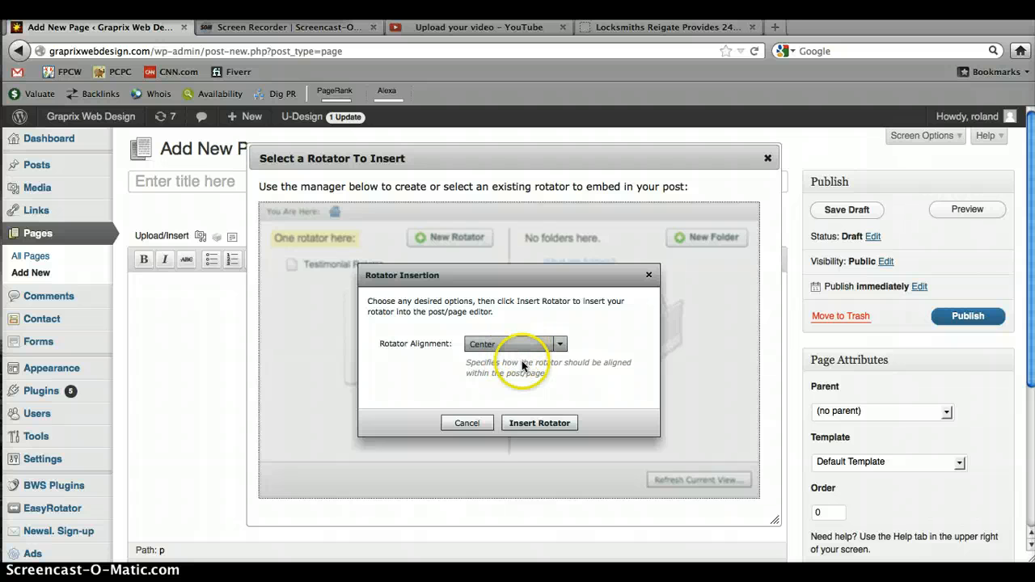
{"action": "left_click", "coordinate": [526, 421]}
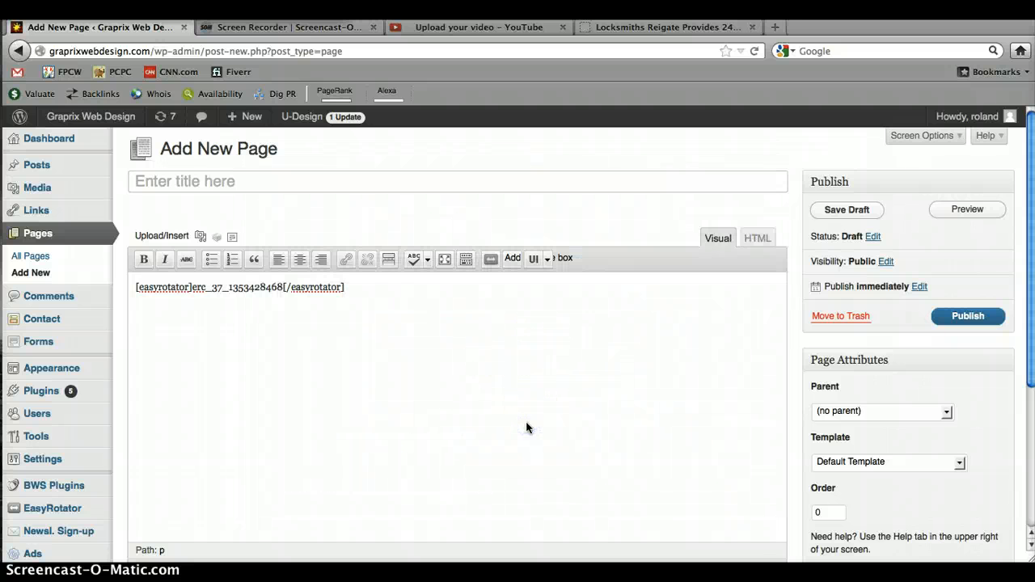
Step: Highlight the inserted easyrotator shortcode in the page body, and move the untitled page to the trash
{"action": "left_click", "coordinate": [365, 295]}
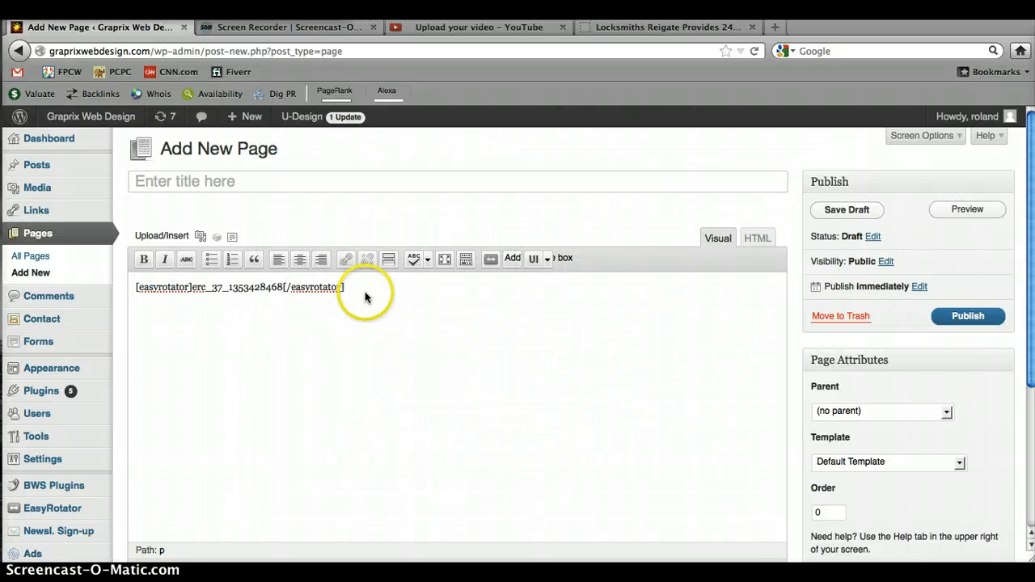
{"action": "left_click", "coordinate": [146, 293], "text": "shift"}
{"action": "left_click", "coordinate": [135, 290]}
{"action": "left_click_drag", "start_coordinate": [135, 289], "coordinate": [380, 313]}
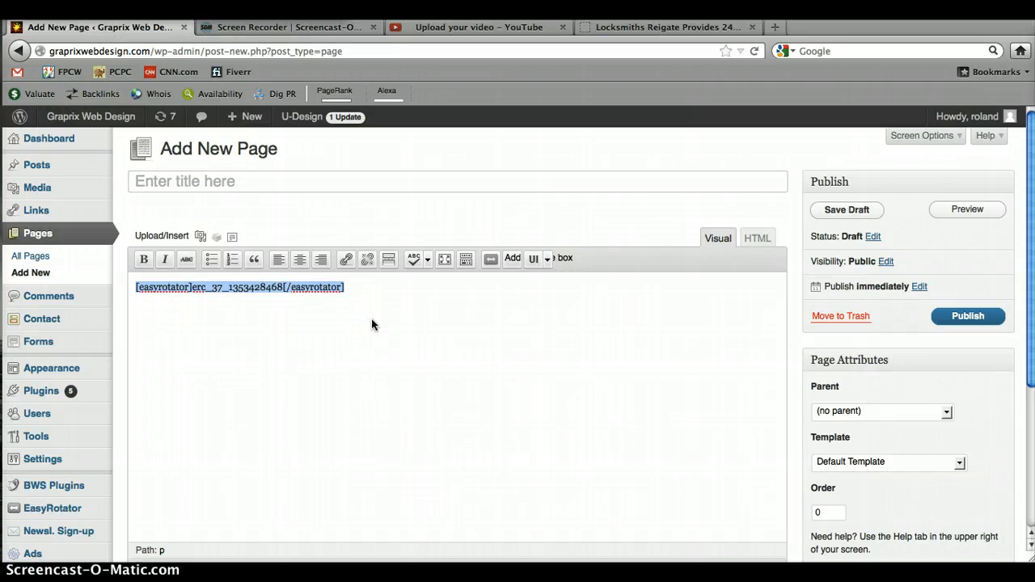
{"action": "left_click", "coordinate": [455, 301]}
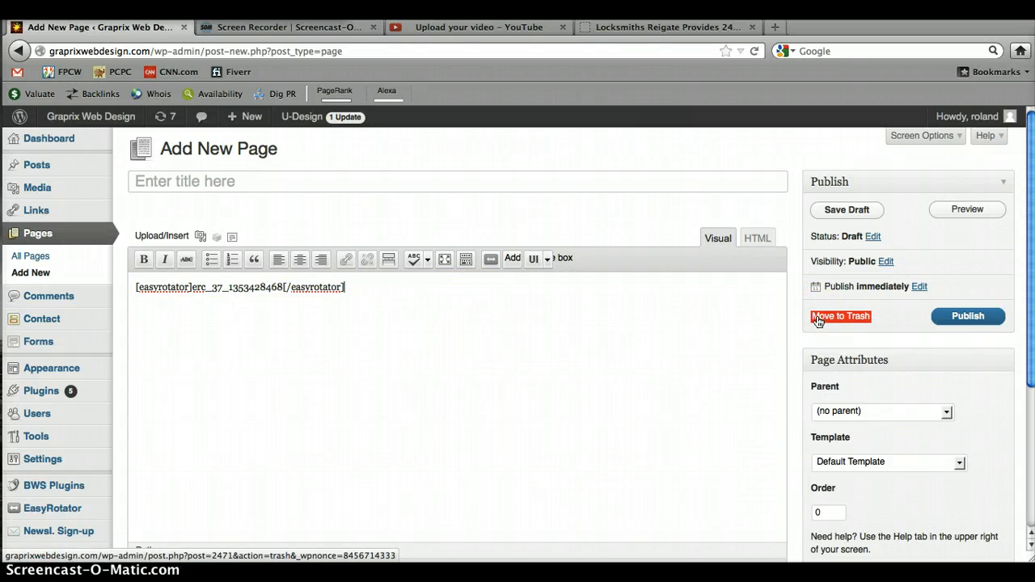
{"action": "left_click", "coordinate": [818, 317]}
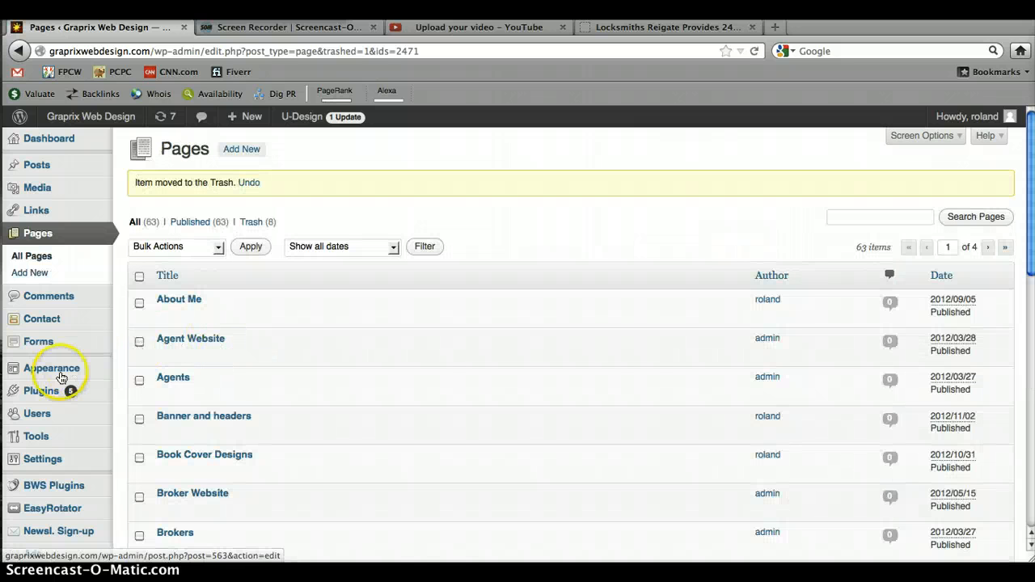
Step: Go to the site's widgets, expand the Home Page Before Content area and open its Graprix Web Design text widget
{"action": "mouse_move", "coordinate": [65, 378]}
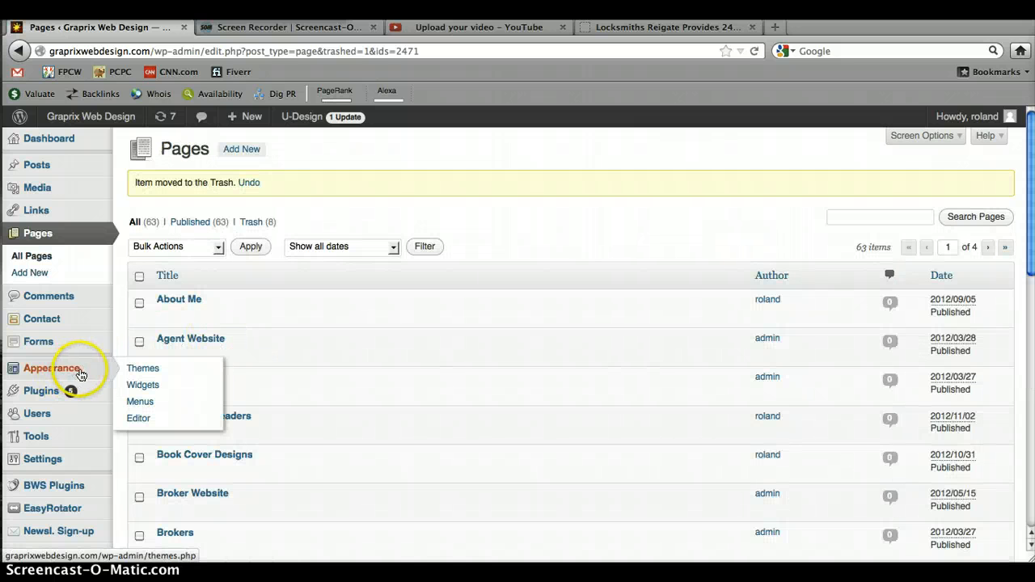
{"action": "left_click", "coordinate": [147, 383]}
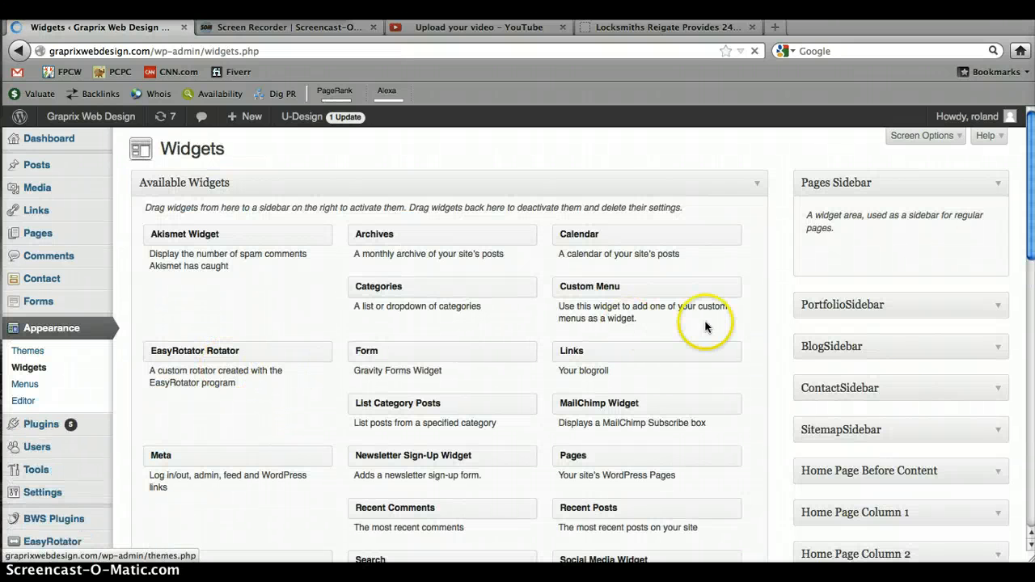
{"action": "left_click", "coordinate": [1000, 475]}
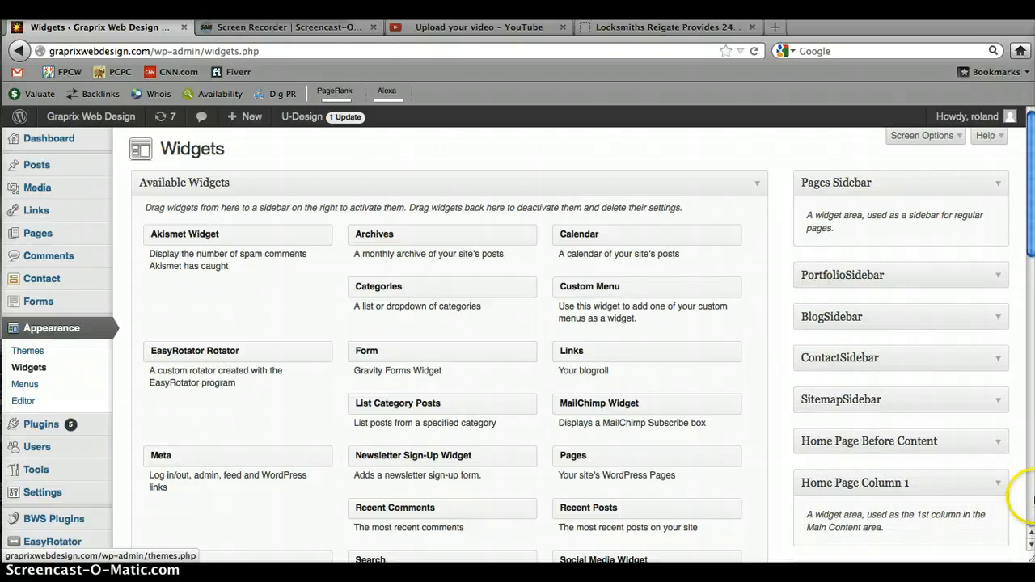
{"action": "left_click", "coordinate": [1030, 546]}
{"action": "scroll", "coordinate": [1018, 405], "scroll_direction": "down", "scroll_amount": 3}
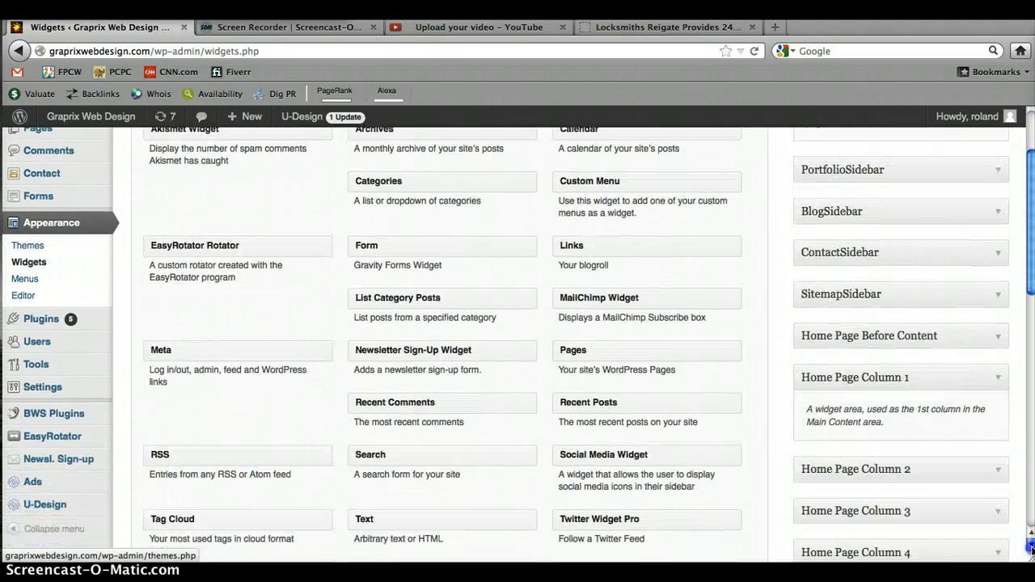
{"action": "left_click", "coordinate": [999, 277]}
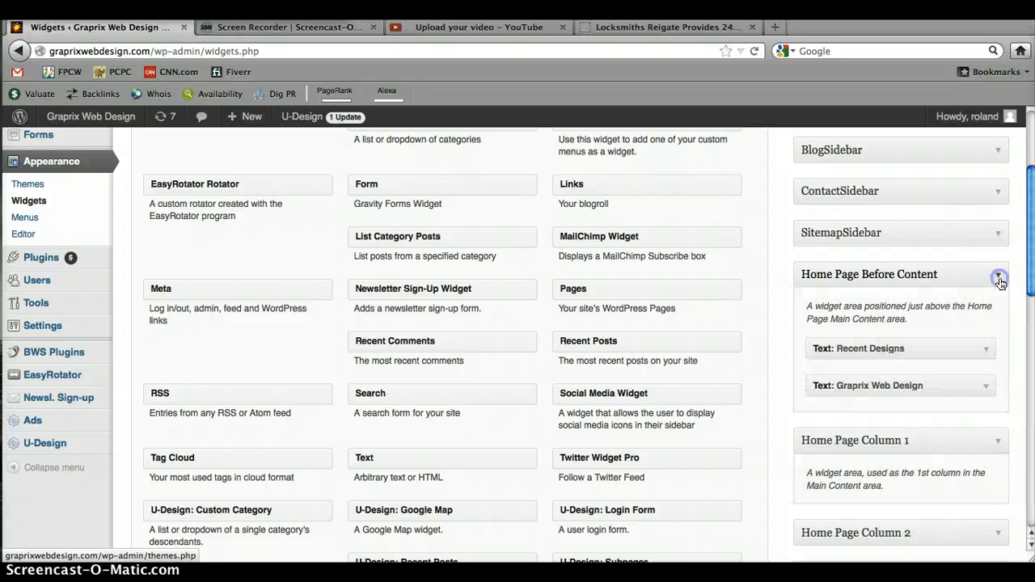
{"action": "left_click", "coordinate": [986, 388]}
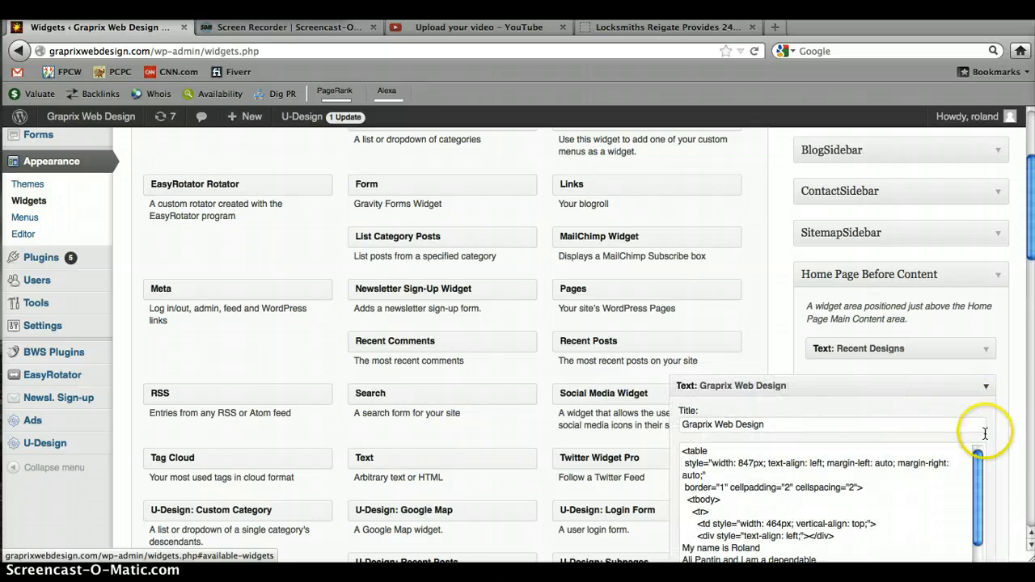
Step: Highlight the easyrotator shortcode in the Graprix Web Design widget's code, and close the widget without saving
{"action": "scroll", "coordinate": [1030, 547], "scroll_direction": "down", "scroll_amount": 4}
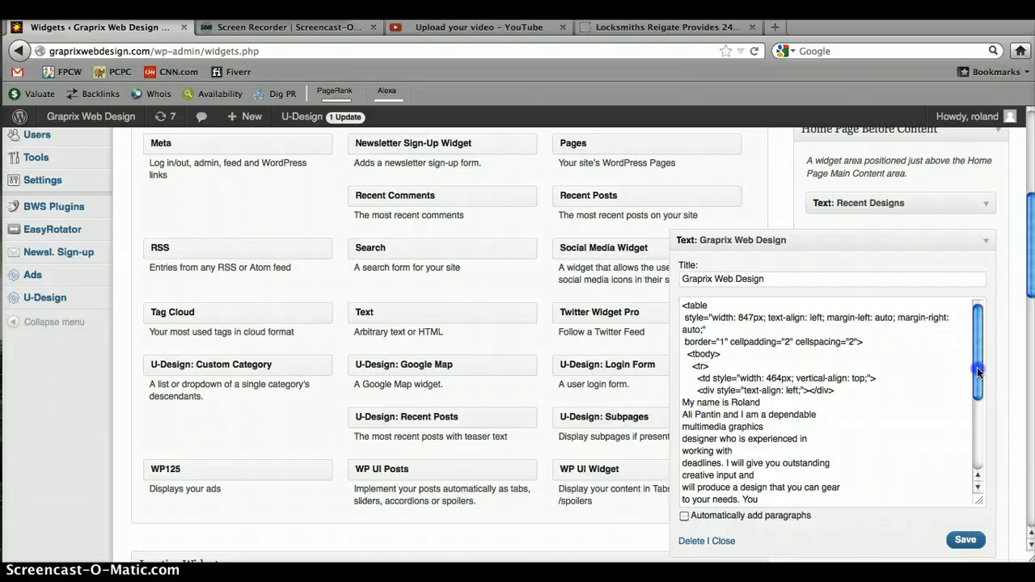
{"action": "left_click_drag", "start_coordinate": [976, 360], "coordinate": [974, 456]}
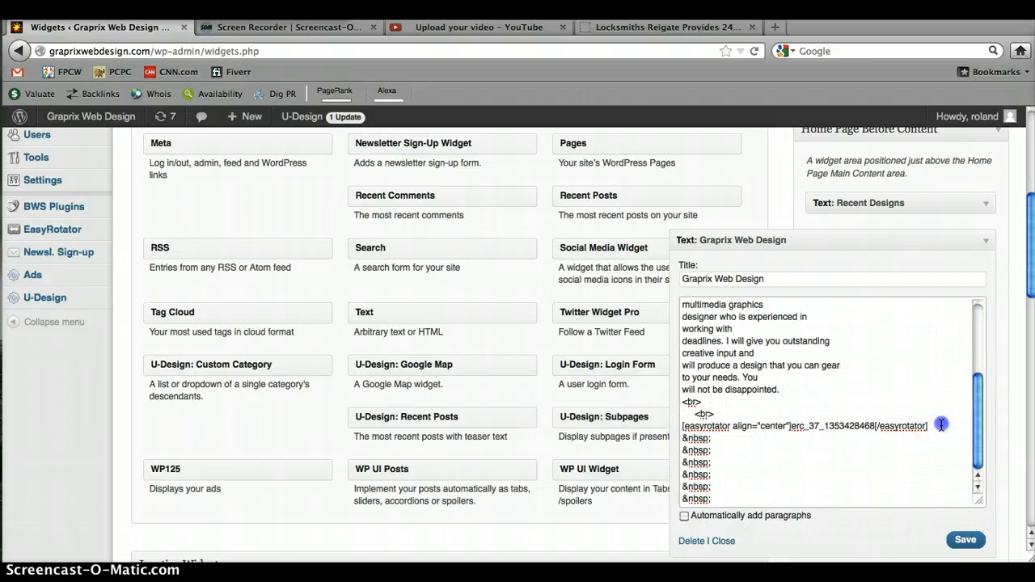
{"action": "left_click_drag", "start_coordinate": [936, 427], "coordinate": [671, 426]}
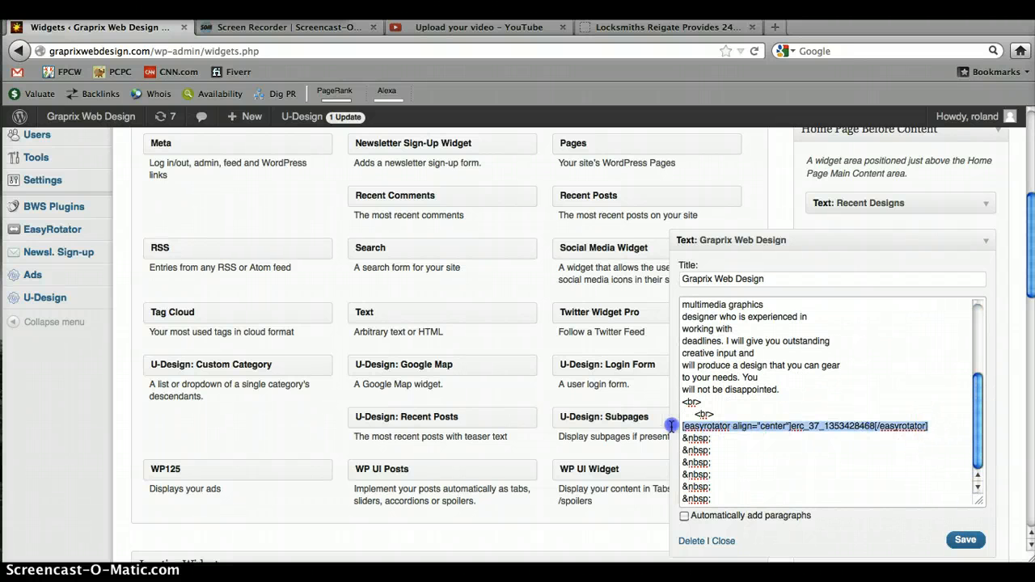
{"action": "left_click", "coordinate": [779, 452]}
{"action": "left_click", "coordinate": [819, 426]}
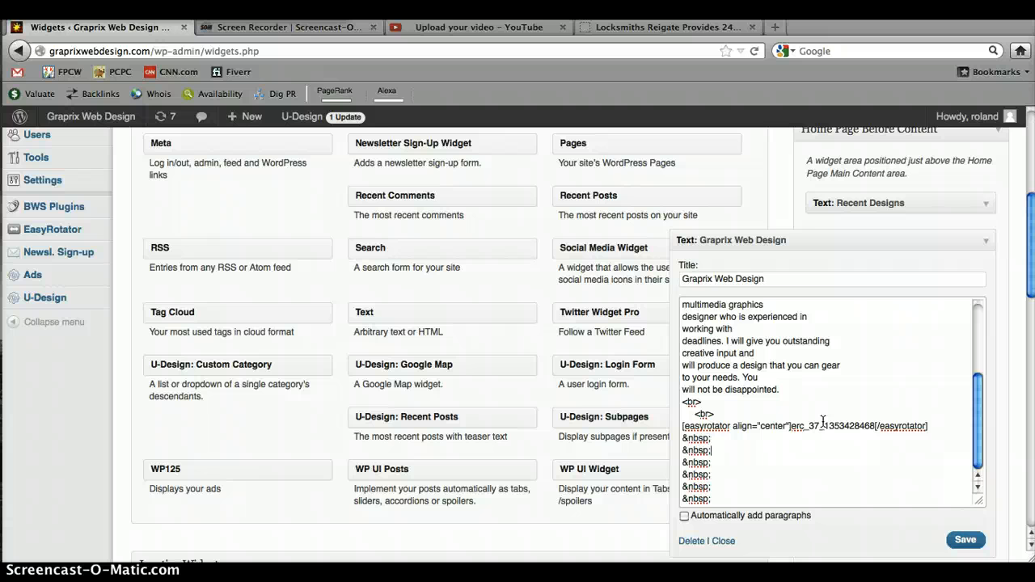
{"action": "left_click", "coordinate": [844, 450]}
{"action": "left_click_drag", "start_coordinate": [929, 426], "coordinate": [798, 415]}
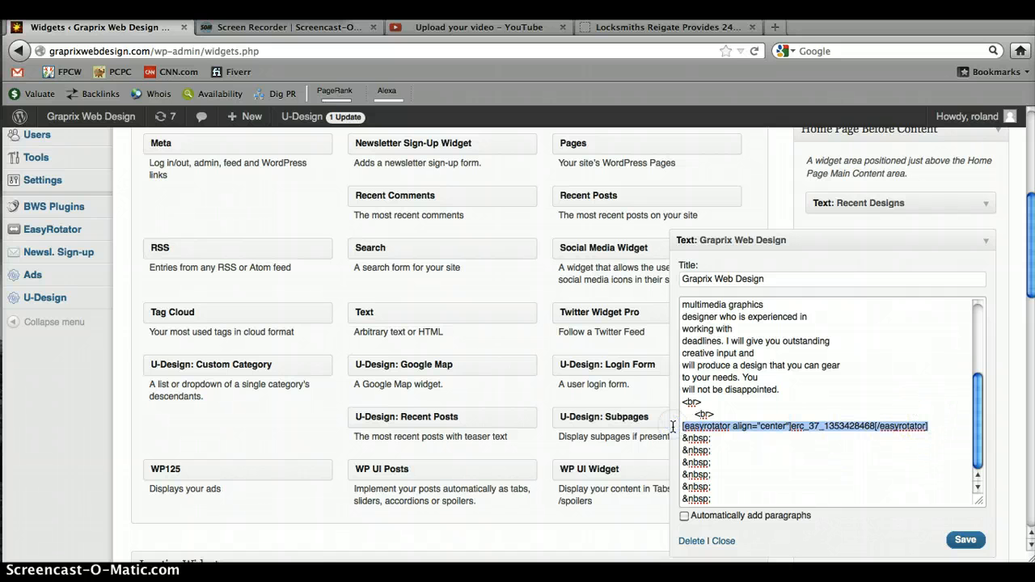
{"action": "left_click", "coordinate": [764, 477]}
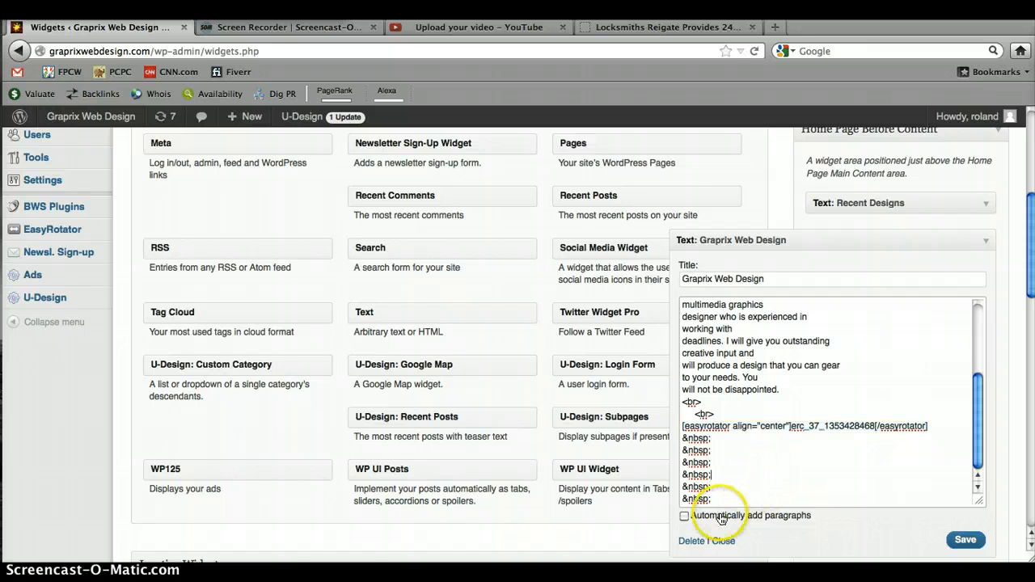
{"action": "mouse_move", "coordinate": [693, 538]}
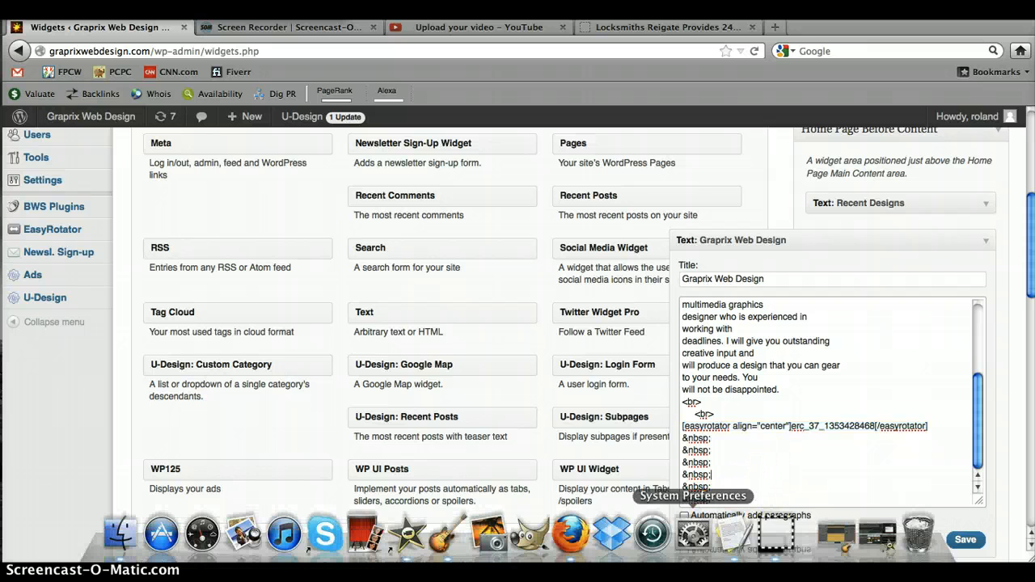
{"action": "left_click", "coordinate": [741, 487]}
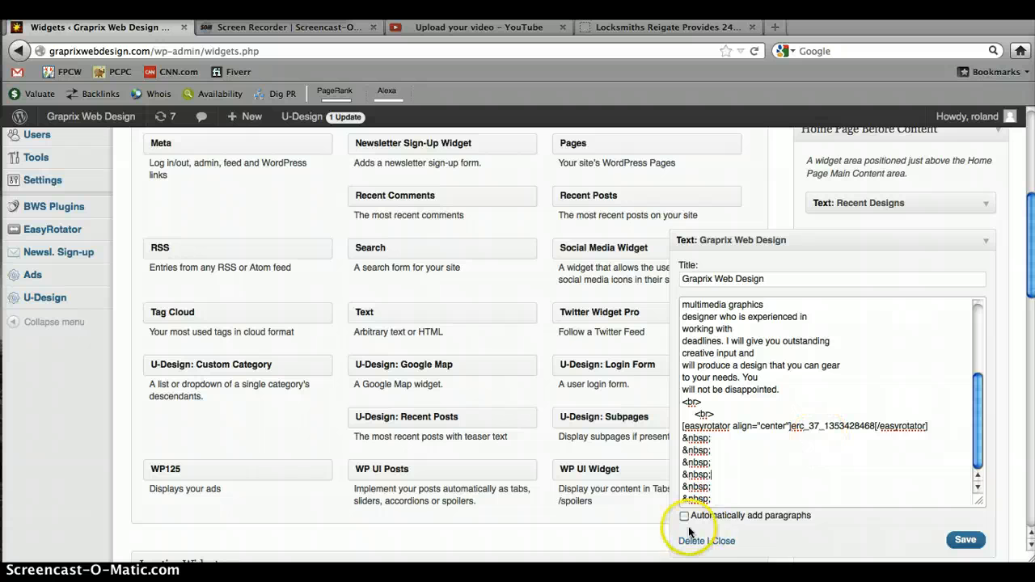
{"action": "left_click", "coordinate": [722, 541]}
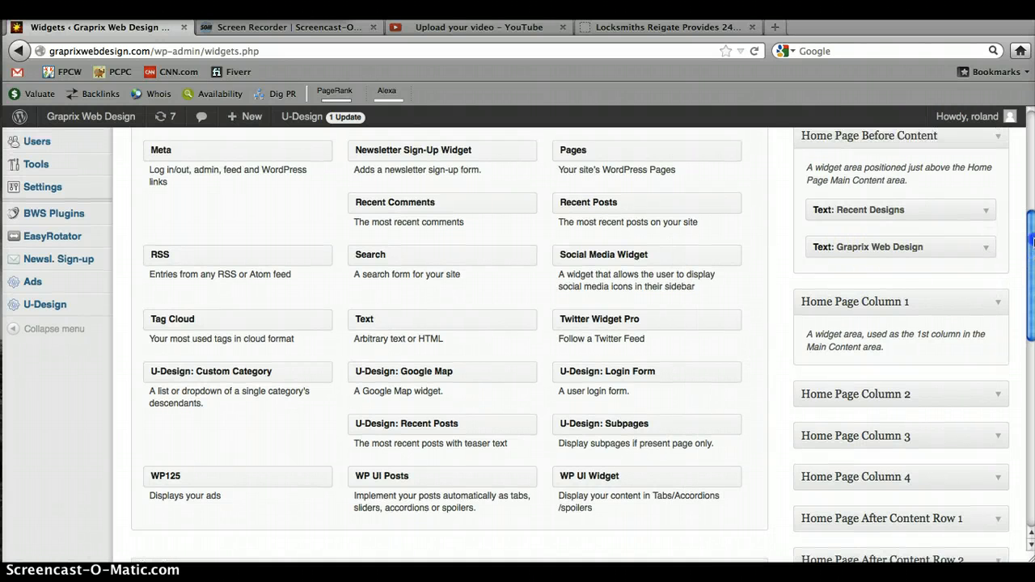
Step: Bring up the Pages options in the site's admin navigation
{"action": "left_click_drag", "start_coordinate": [1032, 257], "coordinate": [1032, 220]}
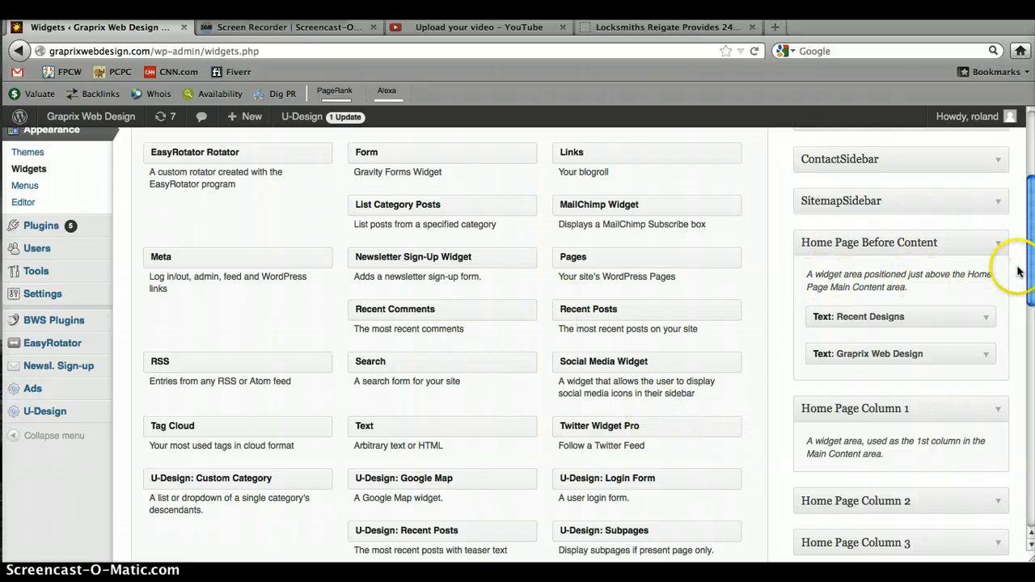
{"action": "left_click_drag", "start_coordinate": [1032, 236], "coordinate": [1027, 201]}
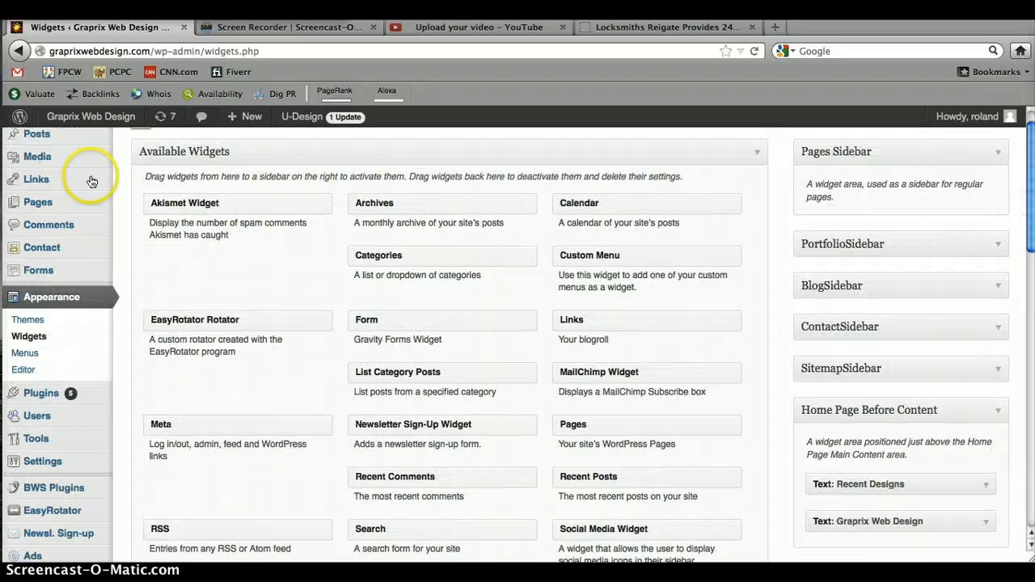
{"action": "mouse_move", "coordinate": [81, 212]}
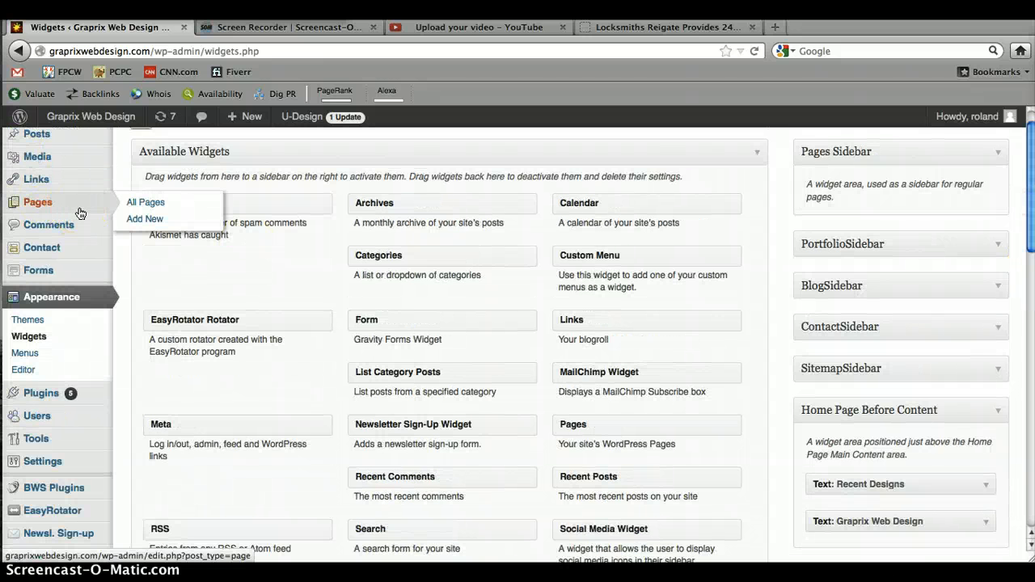